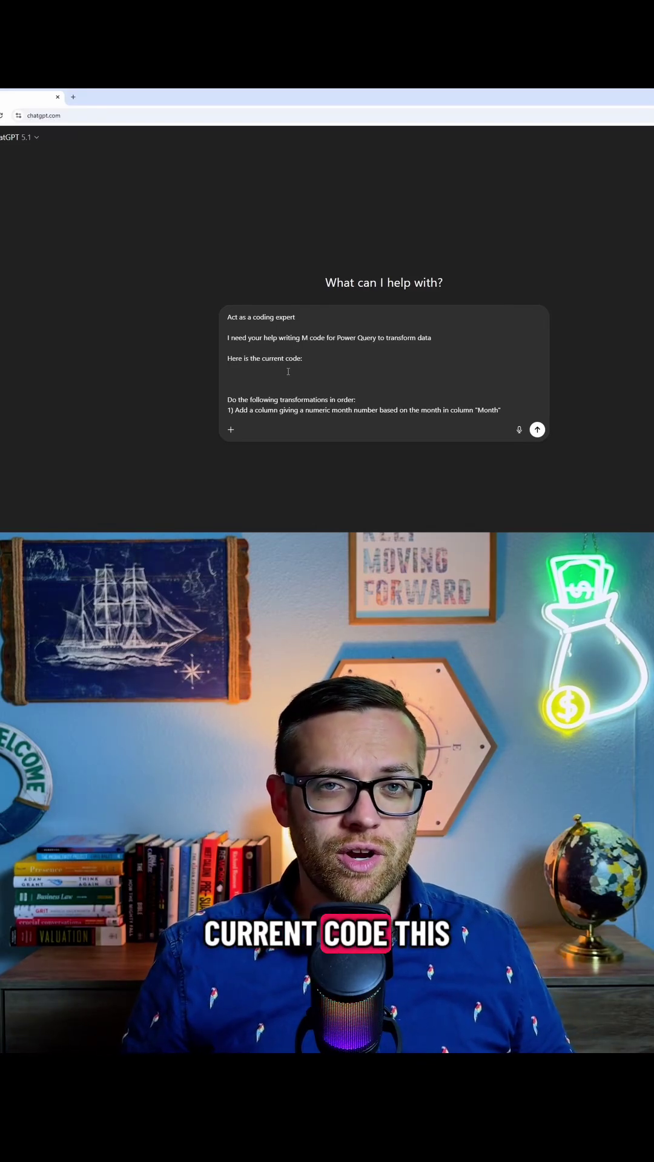
- Paste the query's M code under 'Here is the current code:', then reposition the code editor window
click(288, 371)
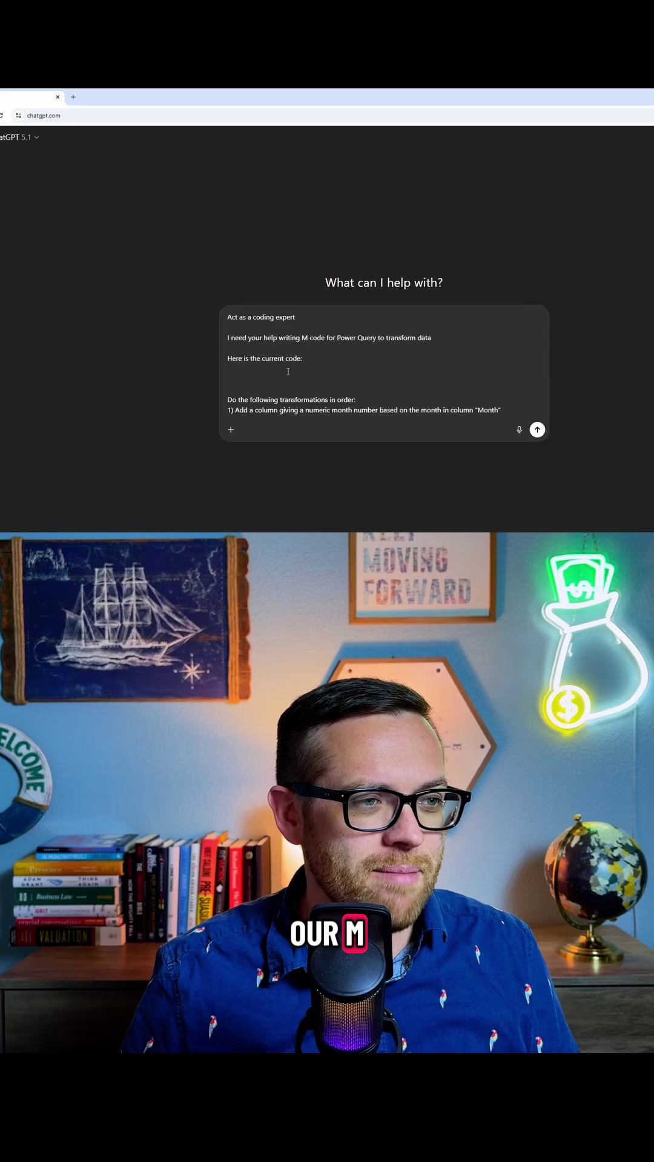
key(ctrl+v)
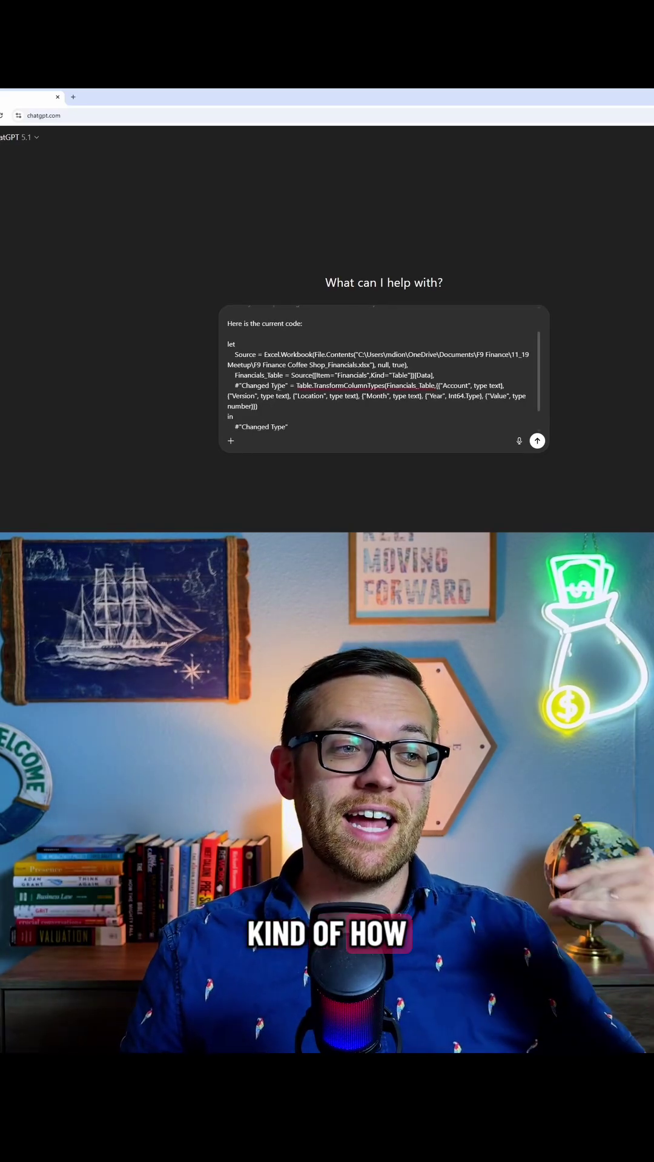
text(Do the following transformations in order: 1) Add a column giving a numeric month number based on the month in column "Month")
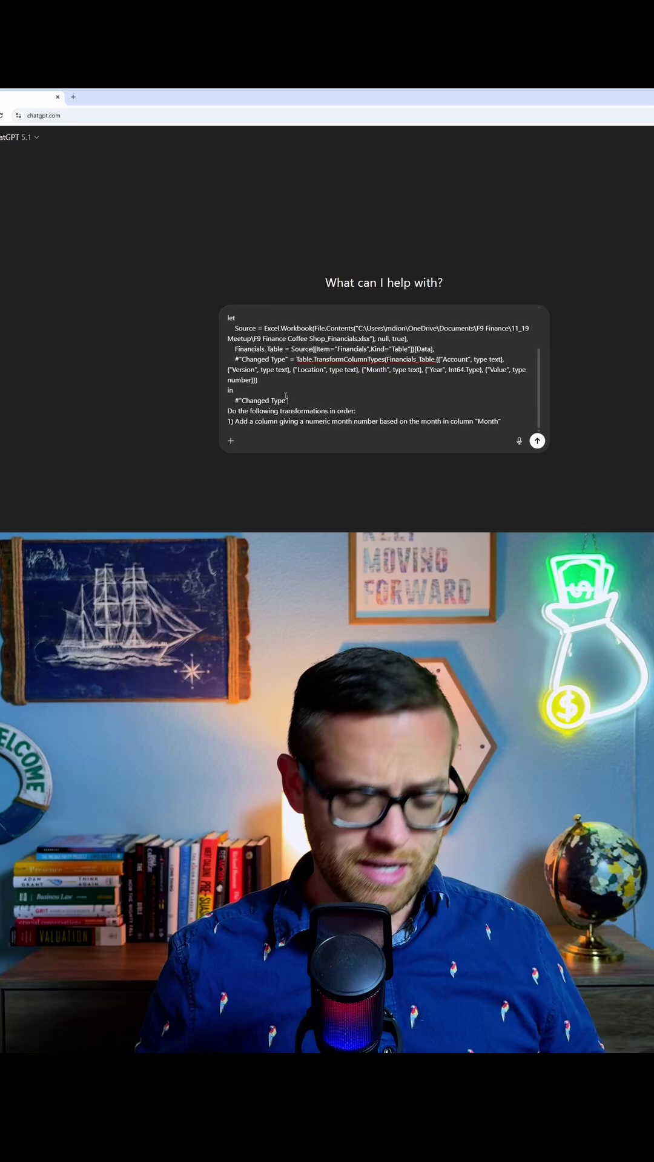
click(307, 399)
key(Return)
scroll(309, 390, down, 1)
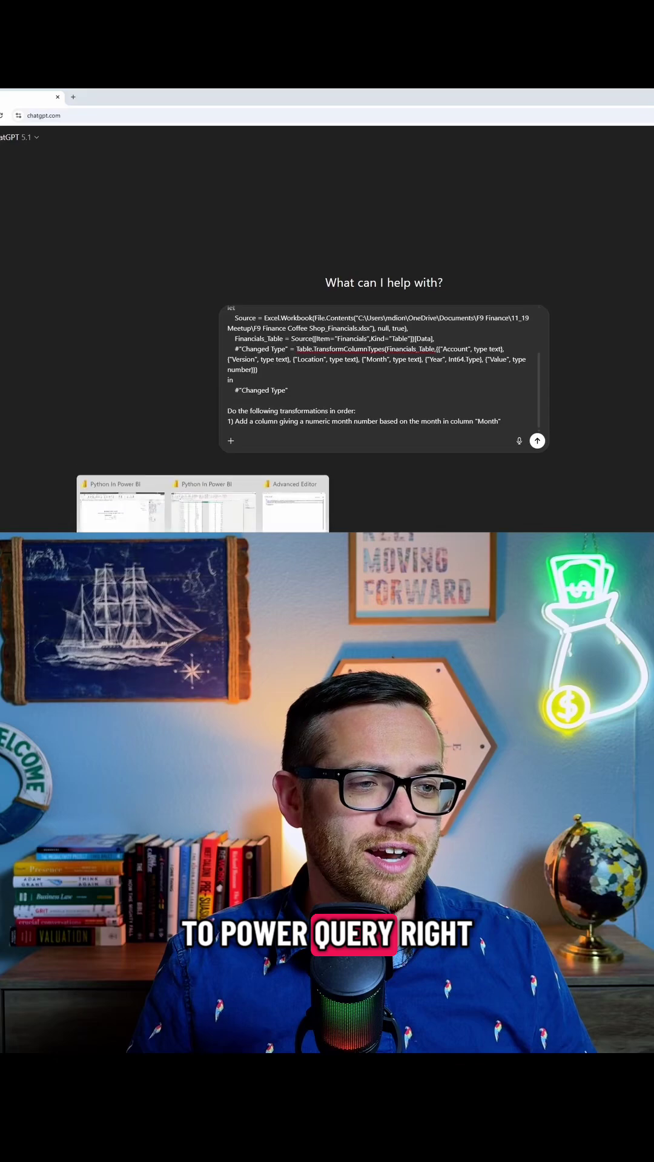
click(290, 493)
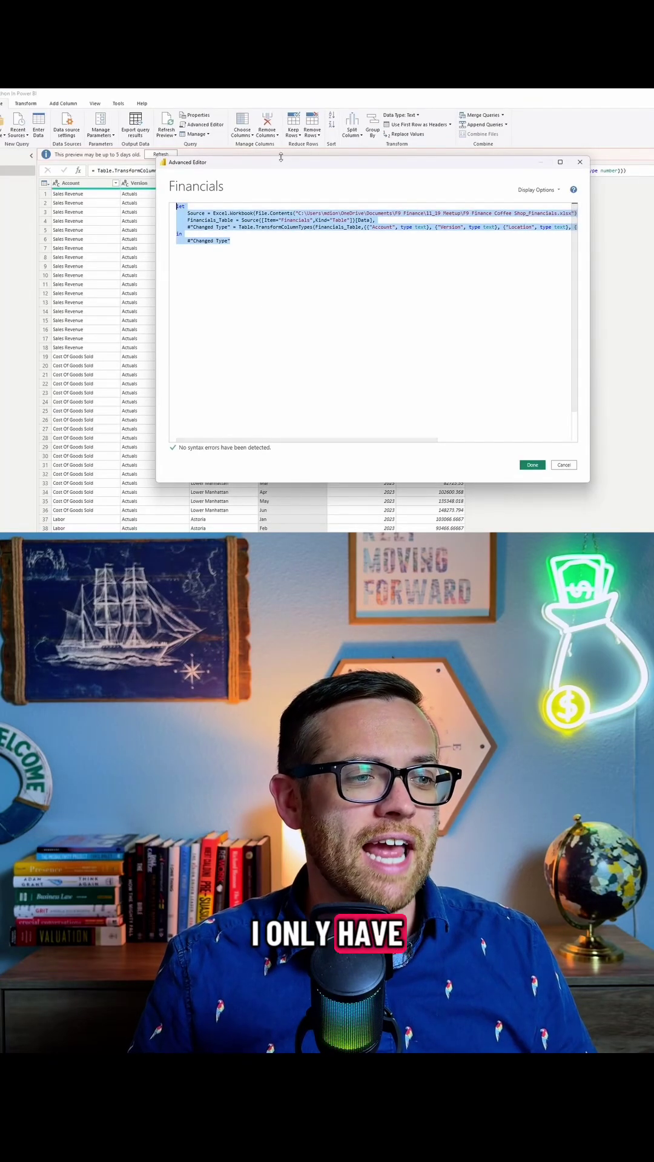
drag(291, 162, 302, 286)
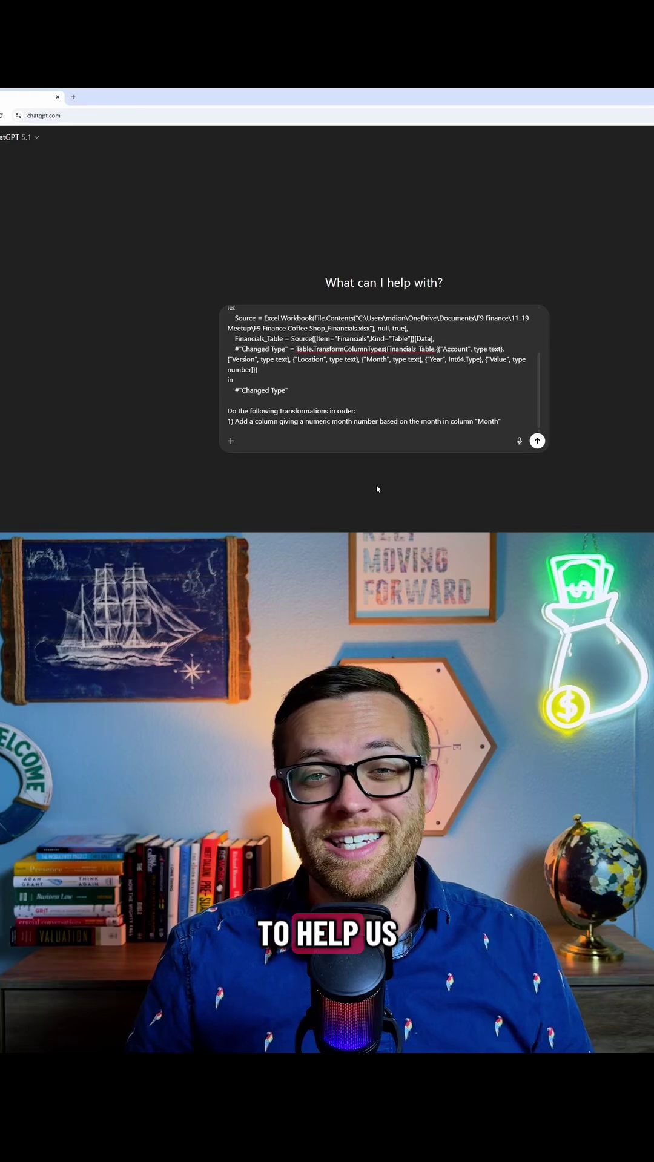
- Send the MonthNumber prompt to ChatGPT and get back updated M code using Date.Month
click(537, 440)
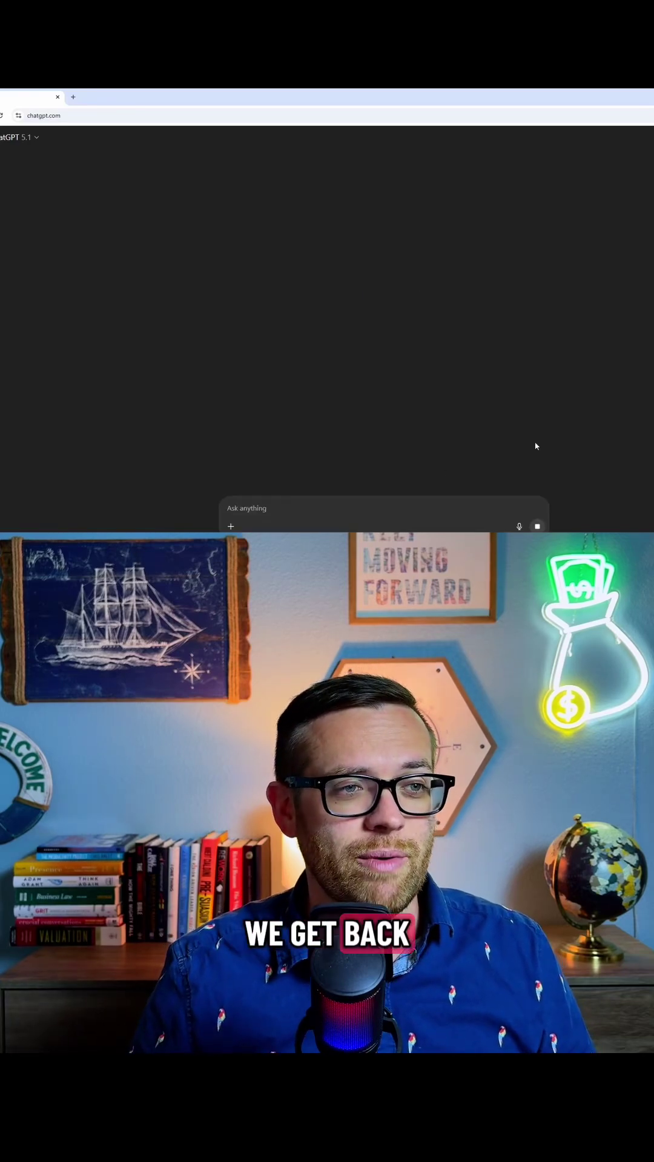
scroll(259, 296, down, 2)
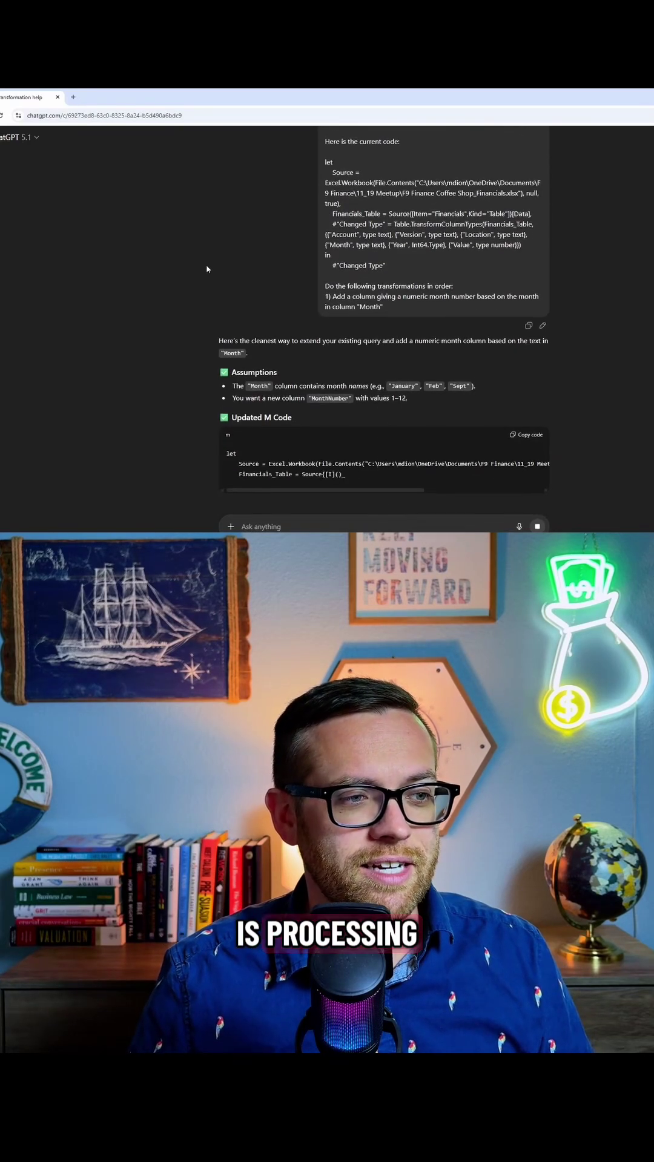
scroll(203, 268, down, 1)
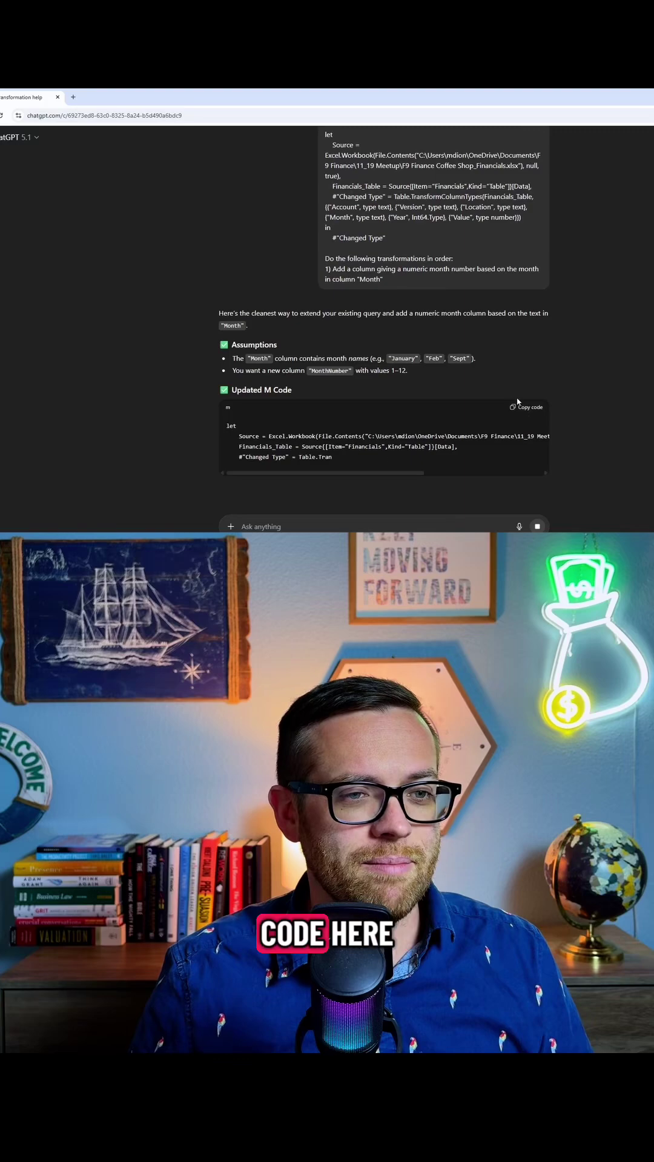
scroll(516, 372, down, 1)
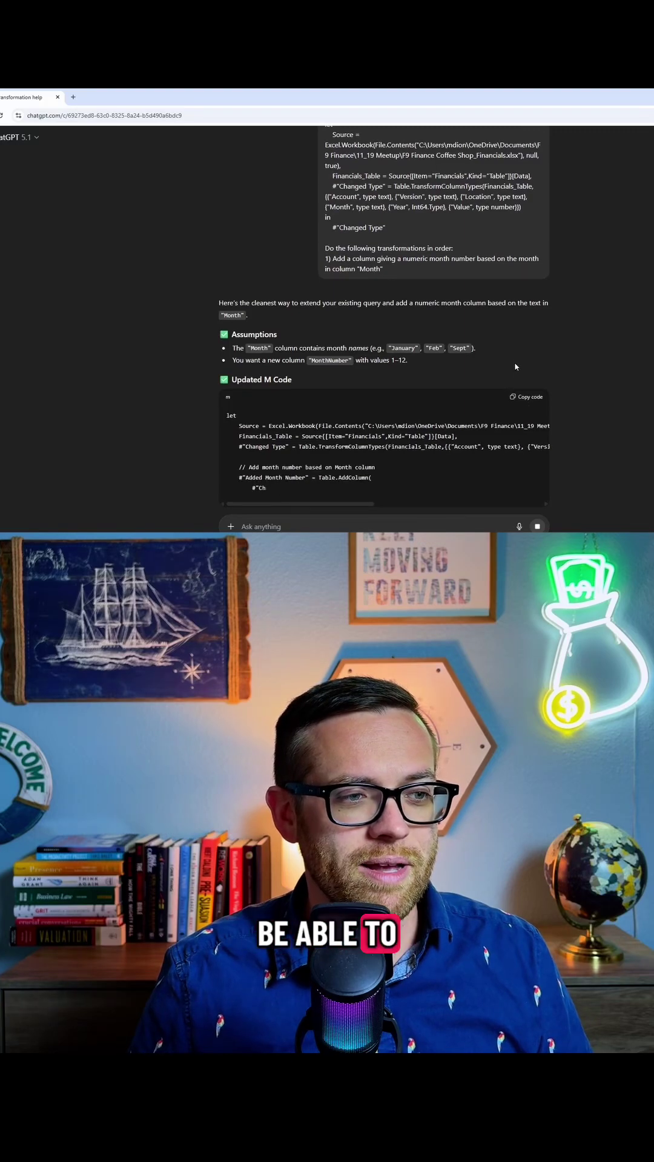
scroll(515, 367, down, 1)
scroll(515, 367, down, 1)
scroll(515, 368, down, 1)
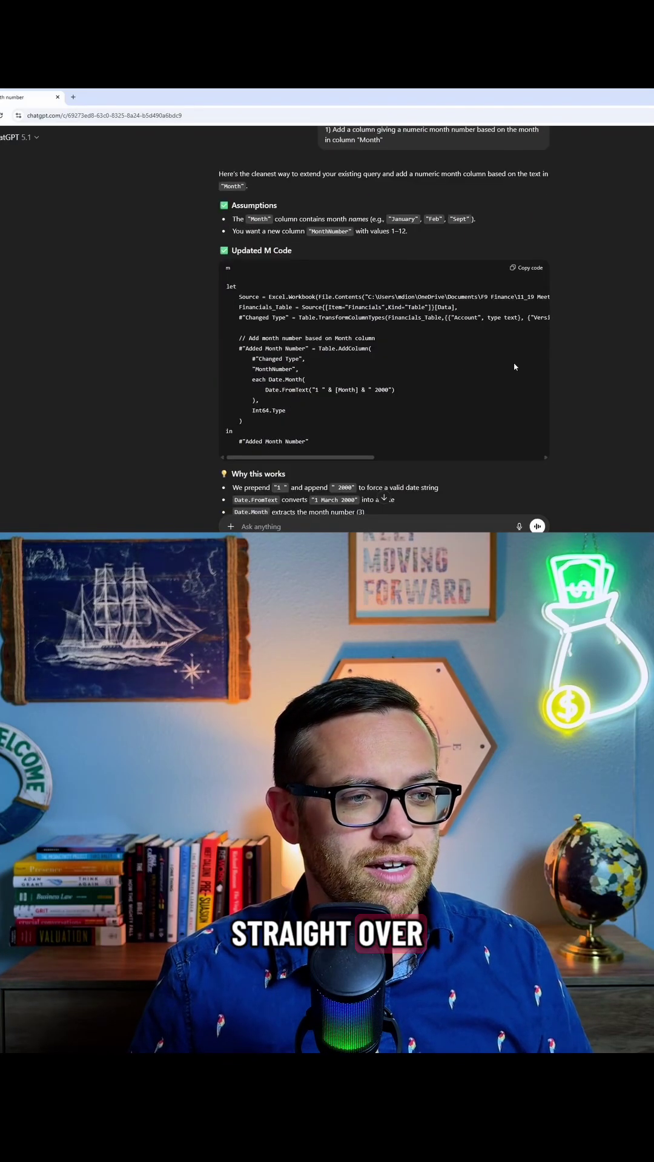
scroll(314, 442, down, 2)
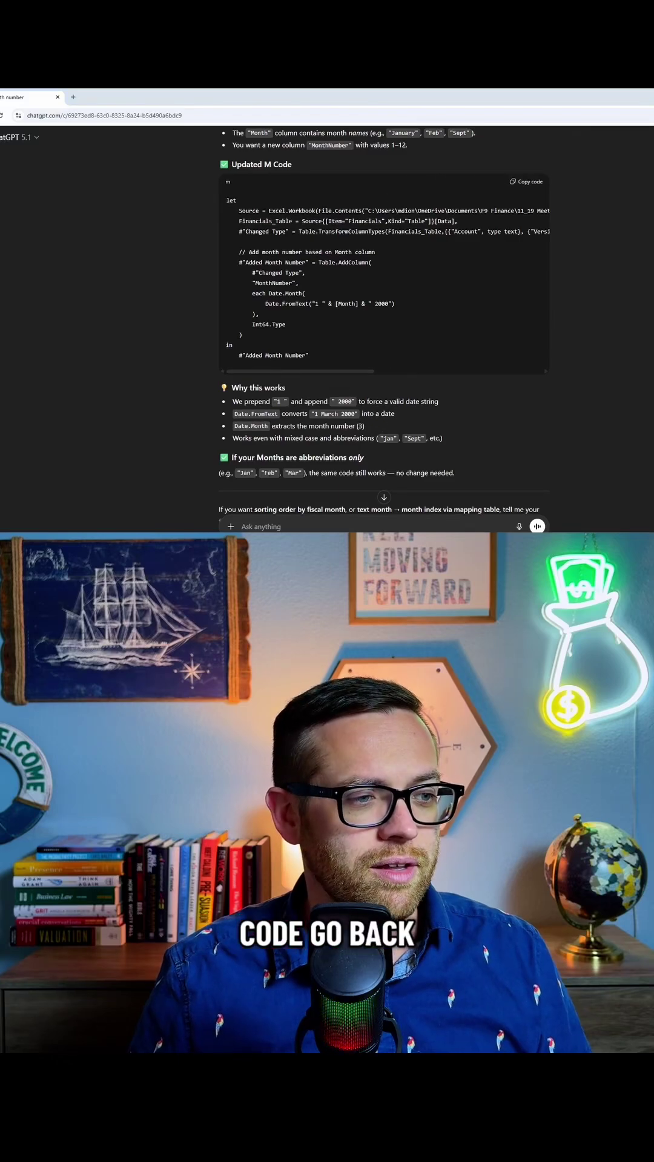
- Replace all Advanced Editor code with ChatGPT's MonthNumber M code and close the editor
click(293, 495)
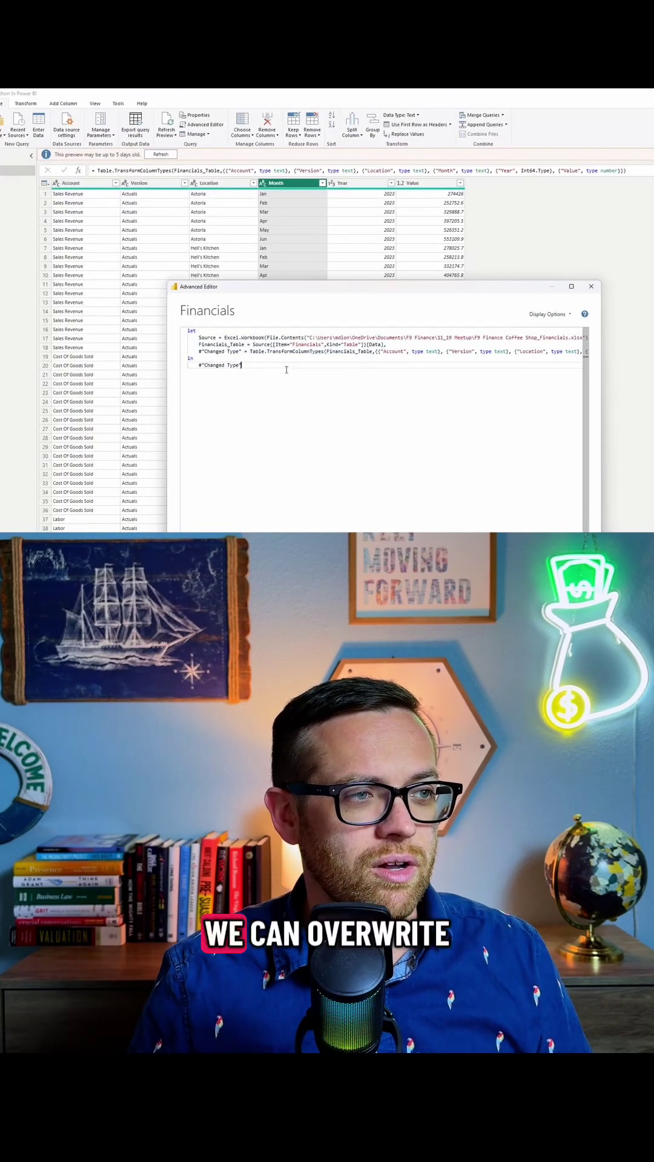
key(ctrl+a)
key(ctrl+v)
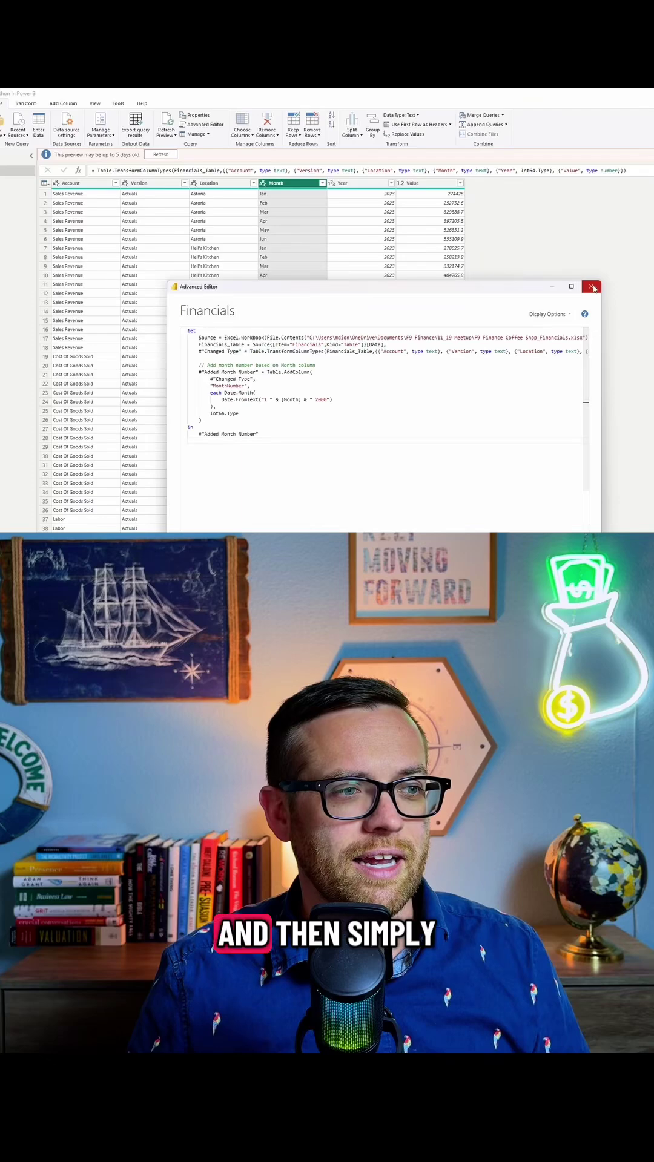
click(591, 289)
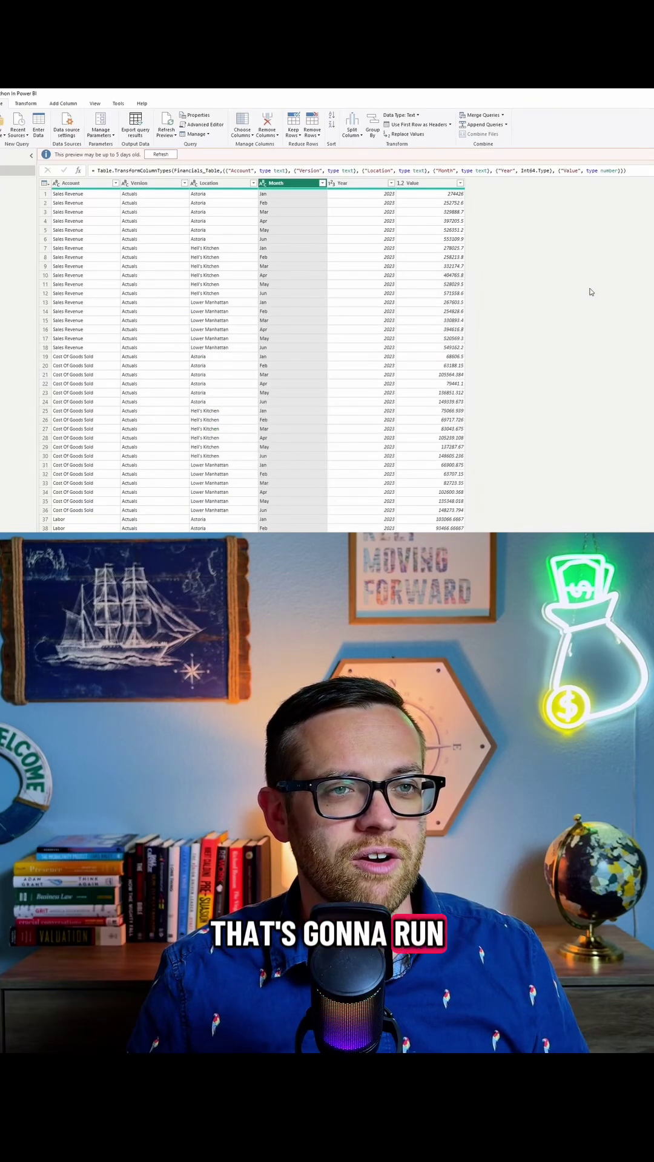